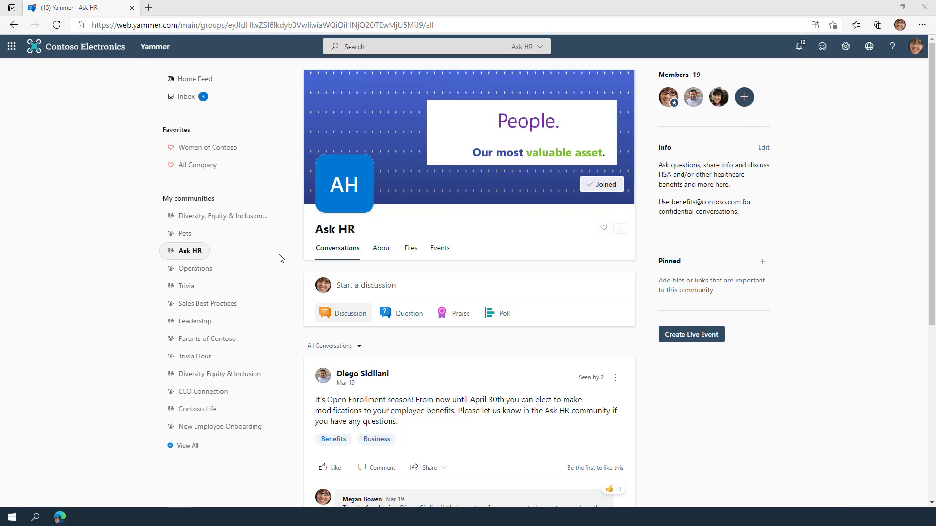
# Step: Browse the Pets community feed, then the full communities list and Discover Communities page
pyautogui.click(223, 239)
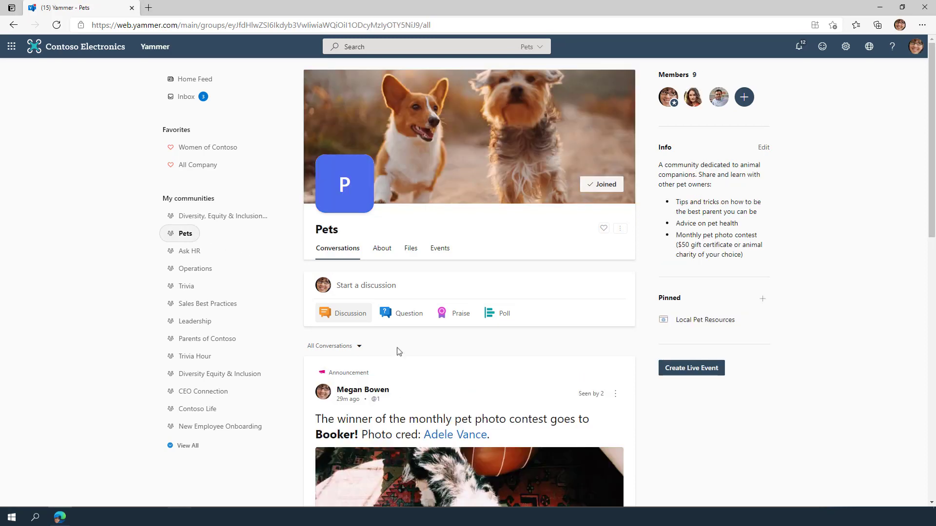
pyautogui.scroll(-5, 425, 364)
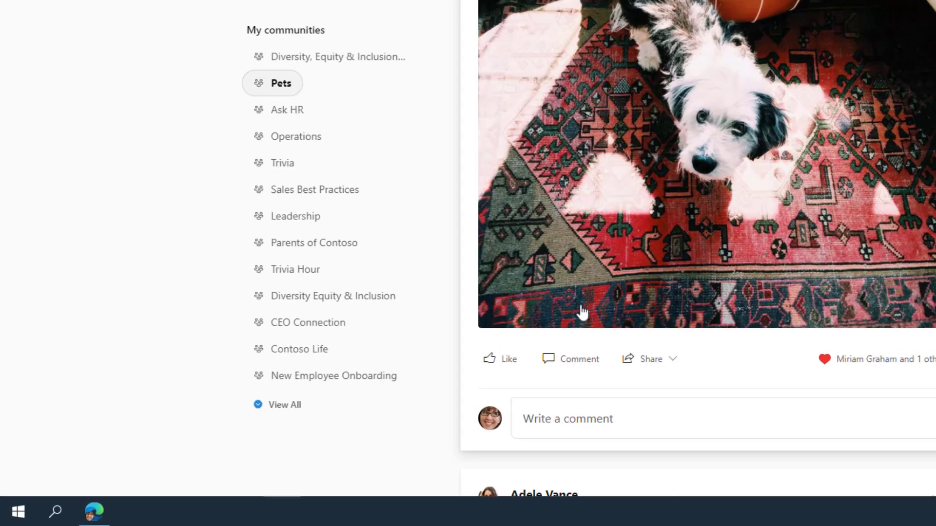
pyautogui.click(298, 405)
pyautogui.scroll(-2, 303, 409)
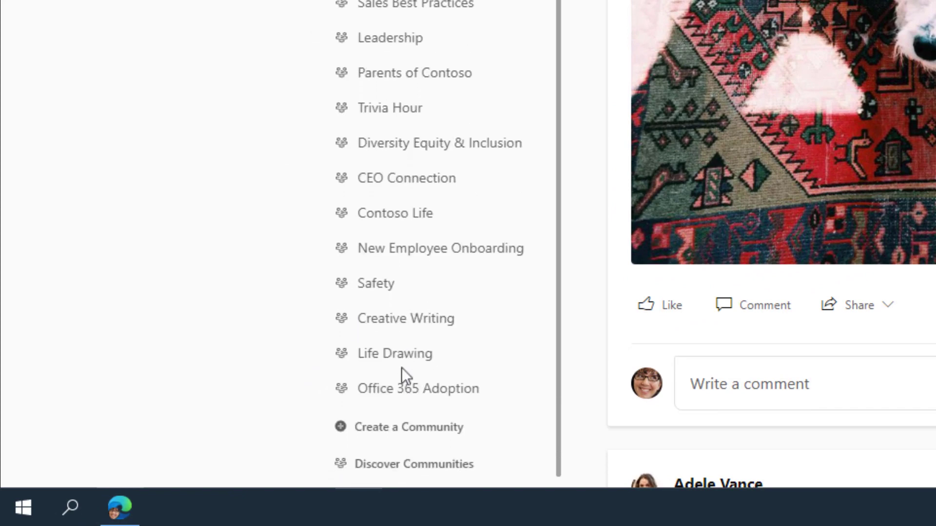
pyautogui.click(468, 464)
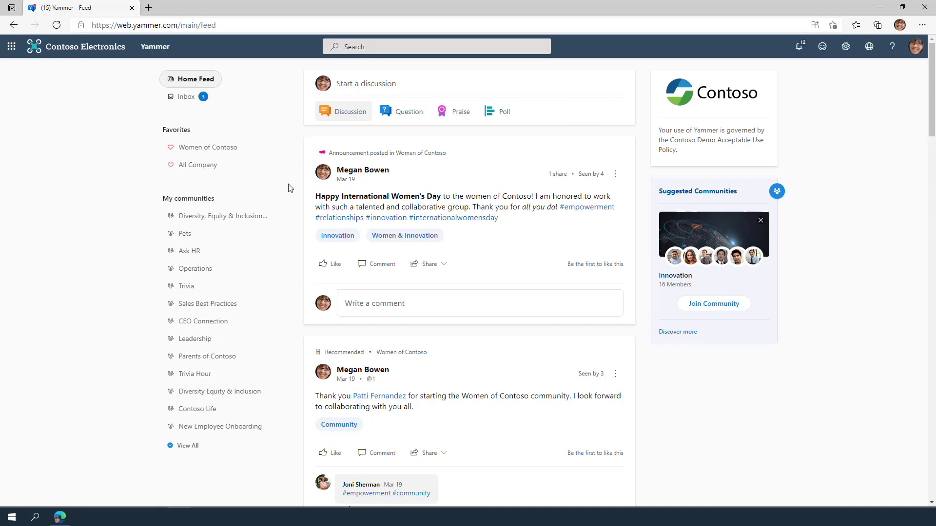
# Step: Scroll the home feed down to the Pets question asking for a good vet recommendation
pyautogui.scroll(-5, 288, 188)
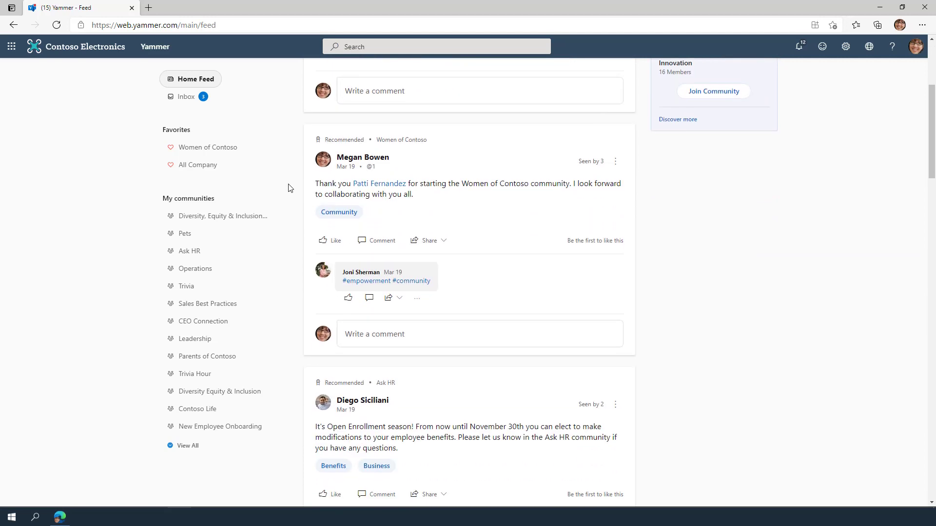
pyautogui.scroll(-5, 288, 188)
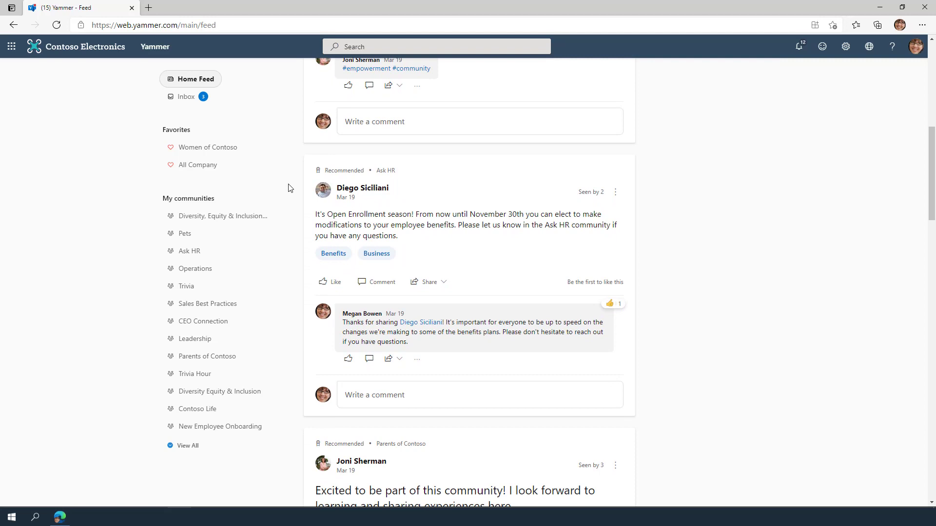
pyautogui.scroll(-6, 288, 188)
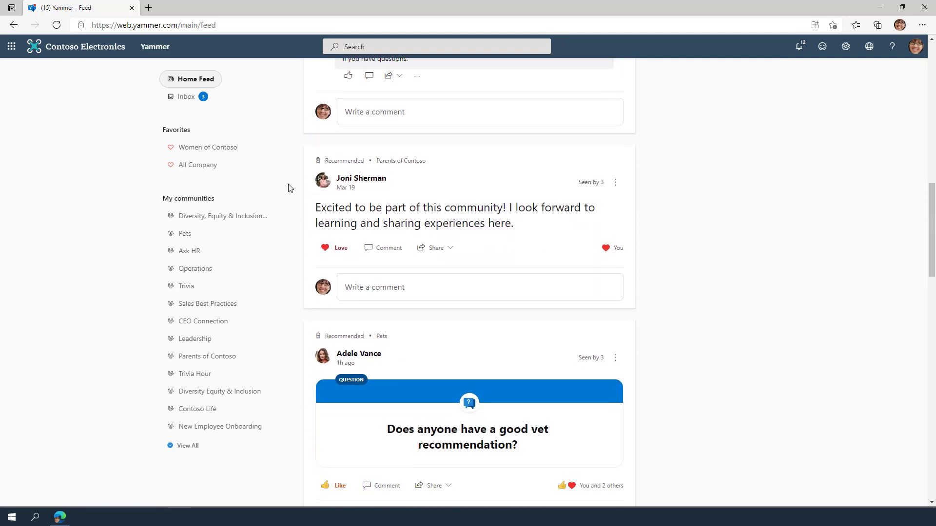
pyautogui.scroll(-4, 288, 188)
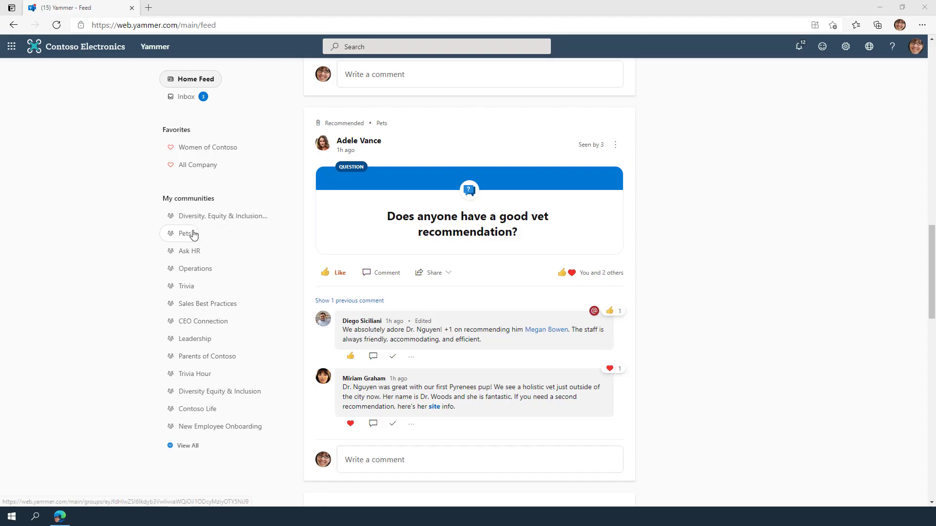
# Step: Heart the Pets, Ask HR and Operations communities so each appears under Favorites
pyautogui.click(192, 234)
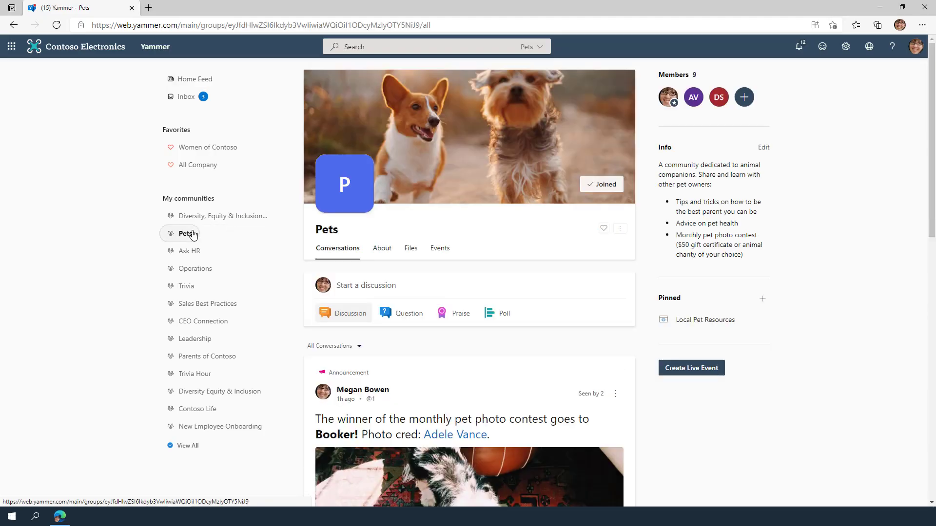
pyautogui.click(604, 230)
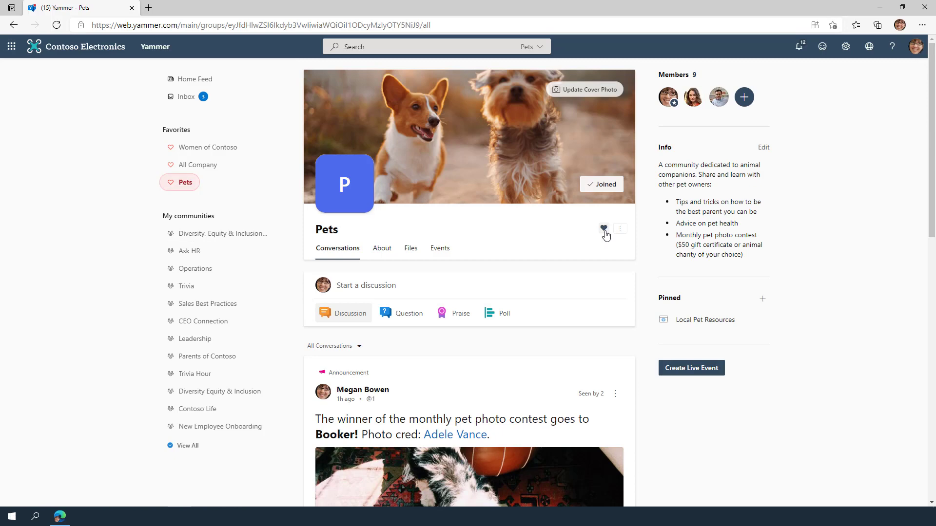
pyautogui.click(195, 250)
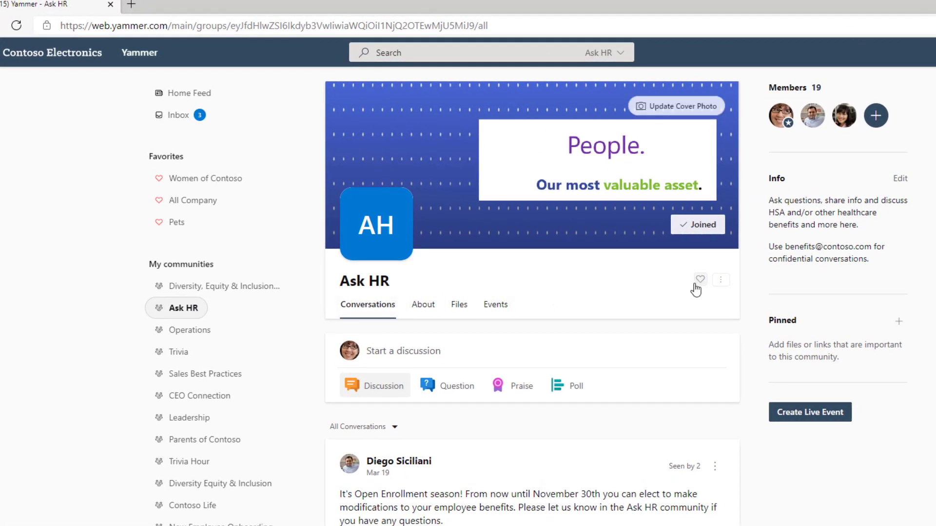
pyautogui.click(700, 280)
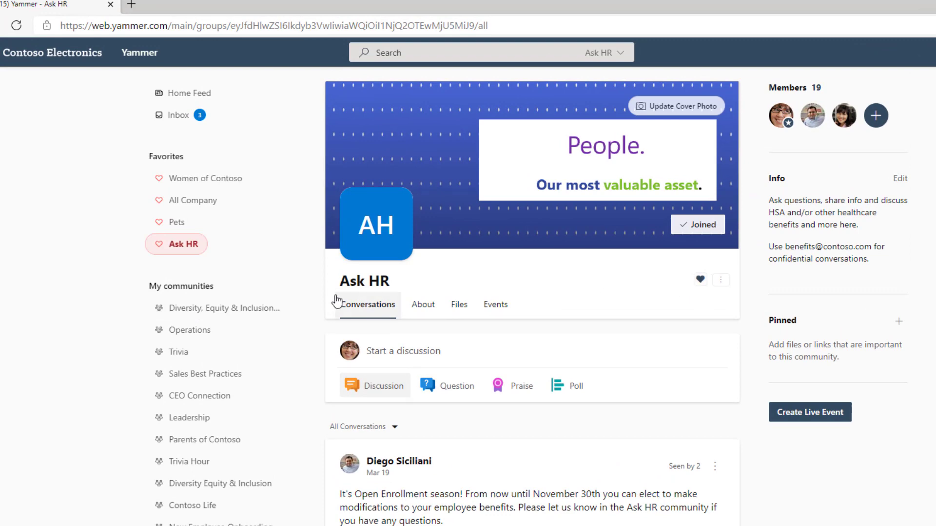
pyautogui.click(182, 331)
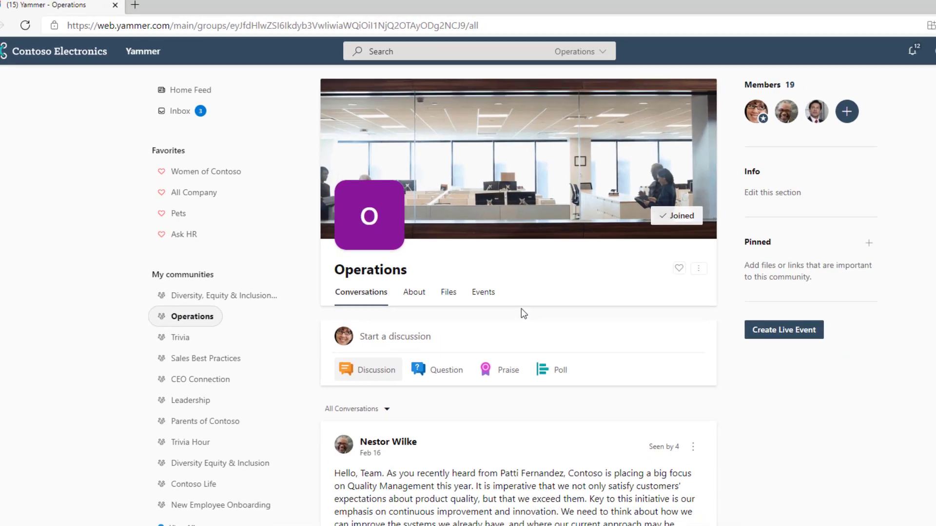
pyautogui.click(700, 279)
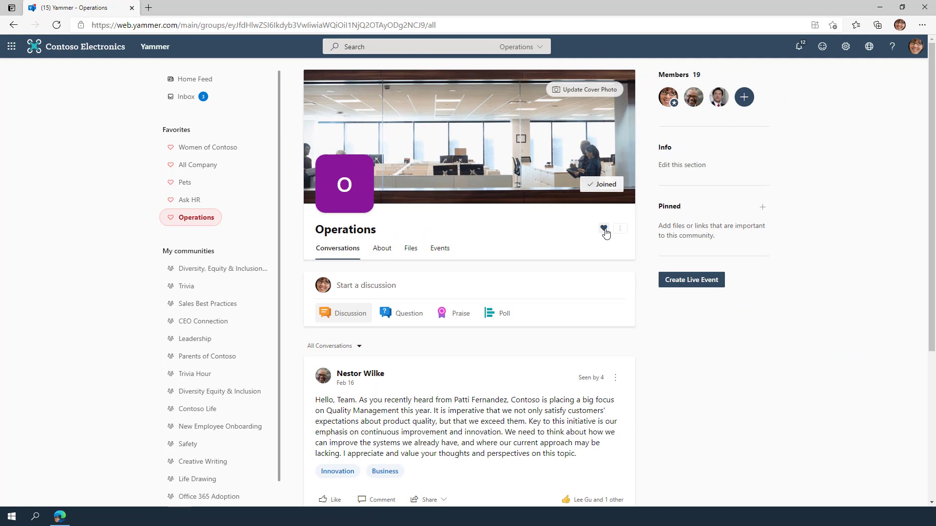
# Step: Mute the Trivia community in the feed from its more-options menu
pyautogui.click(191, 287)
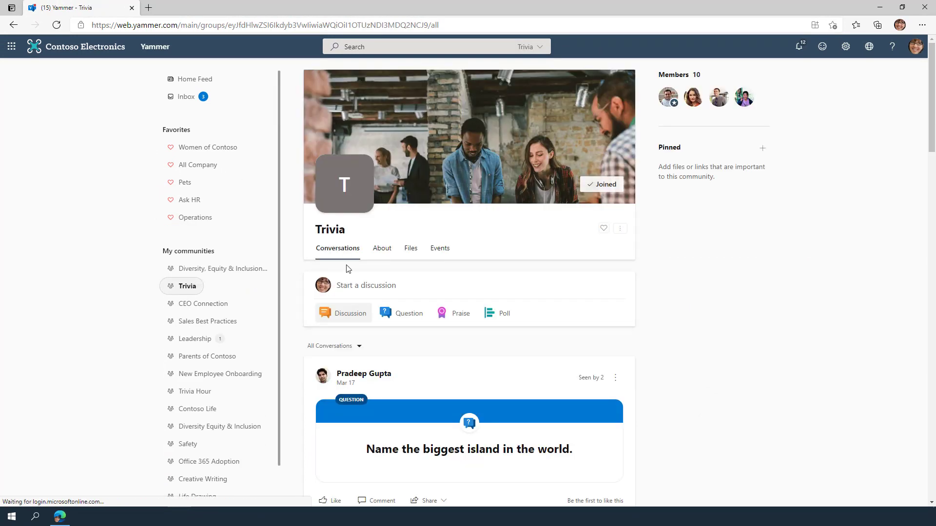
pyautogui.click(620, 228)
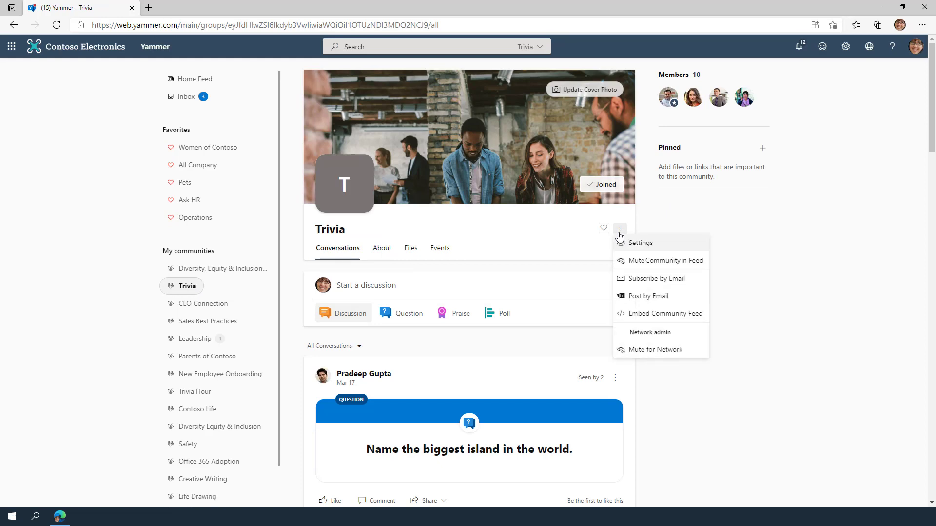
pyautogui.click(624, 261)
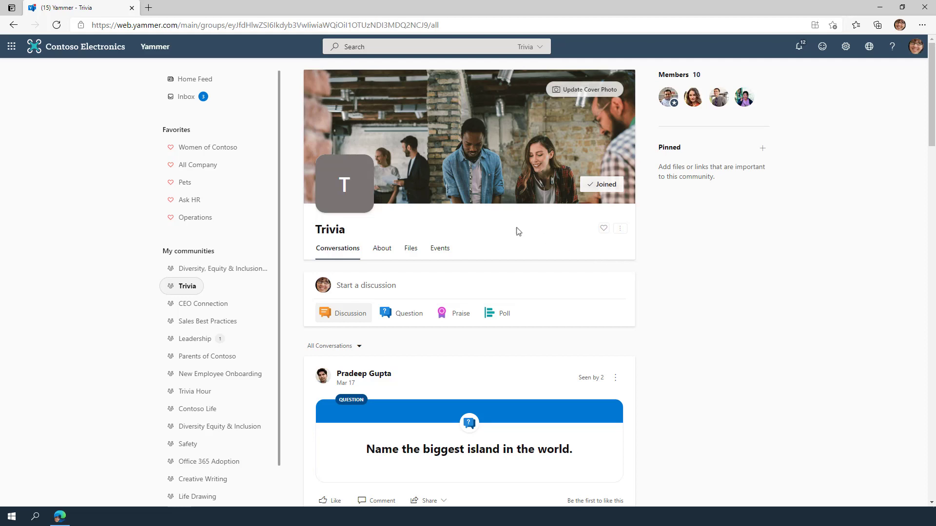
# Step: Publish a Praise in Women of Contoso congratulating a colleague on becoming Retail Manager
pyautogui.click(230, 148)
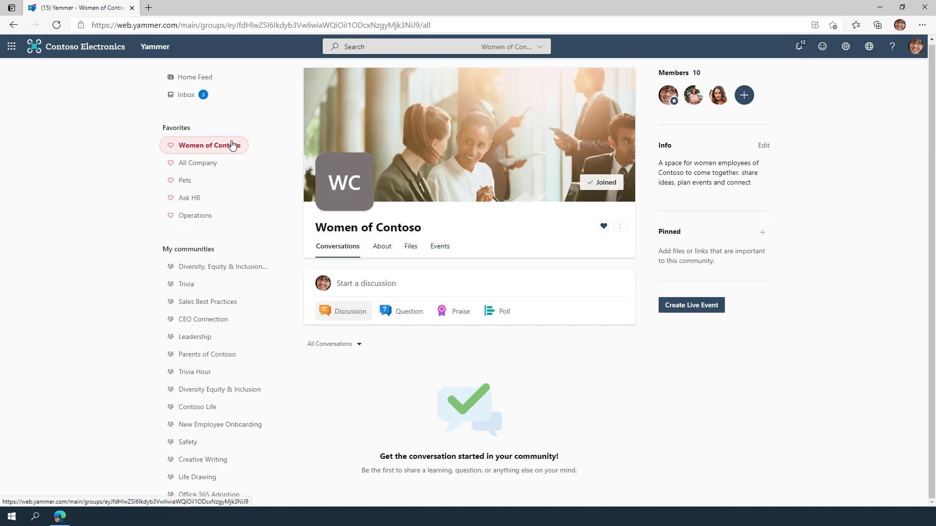
pyautogui.click(454, 312)
pyautogui.click(451, 332)
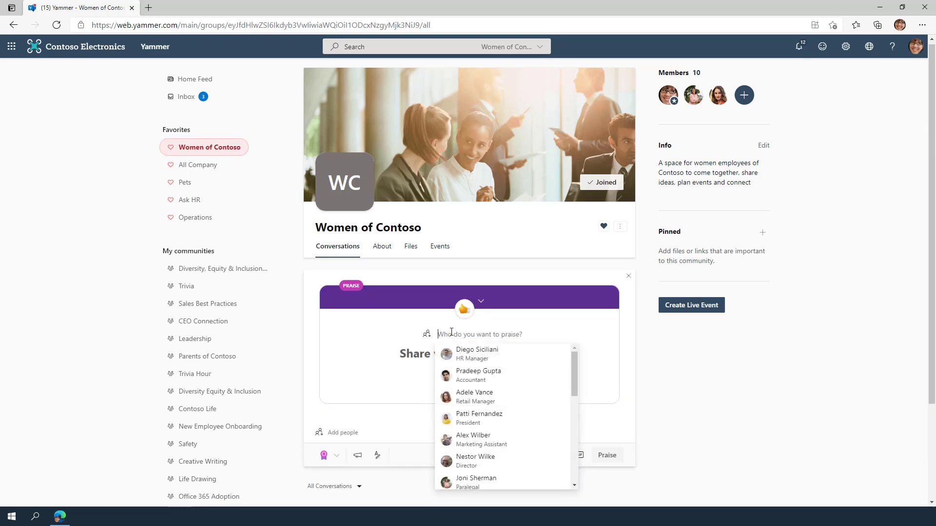
pyautogui.click(445, 392)
pyautogui.write('Join me in congratulating Adele Vance for her recent promotion to Retail Manager!')
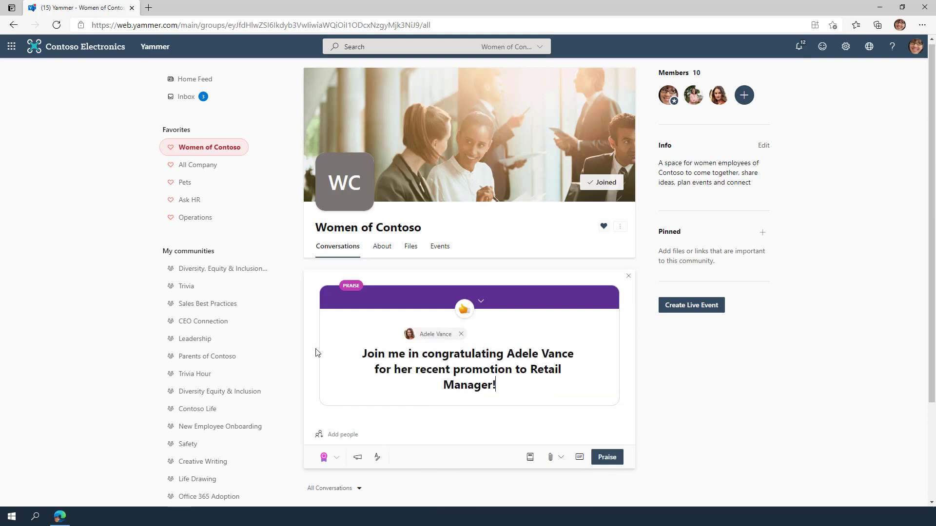
pyautogui.click(602, 456)
pyautogui.scroll(-2, 605, 457)
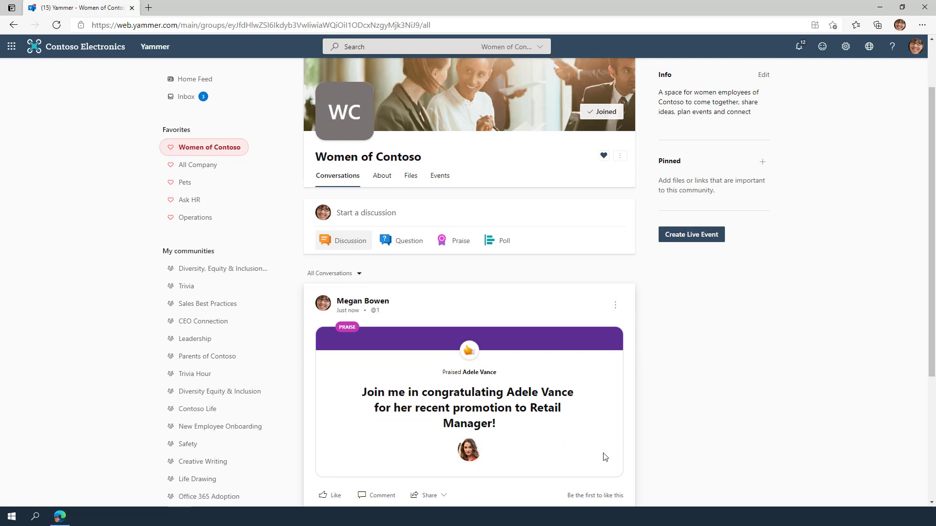
pyautogui.scroll(-2, 605, 457)
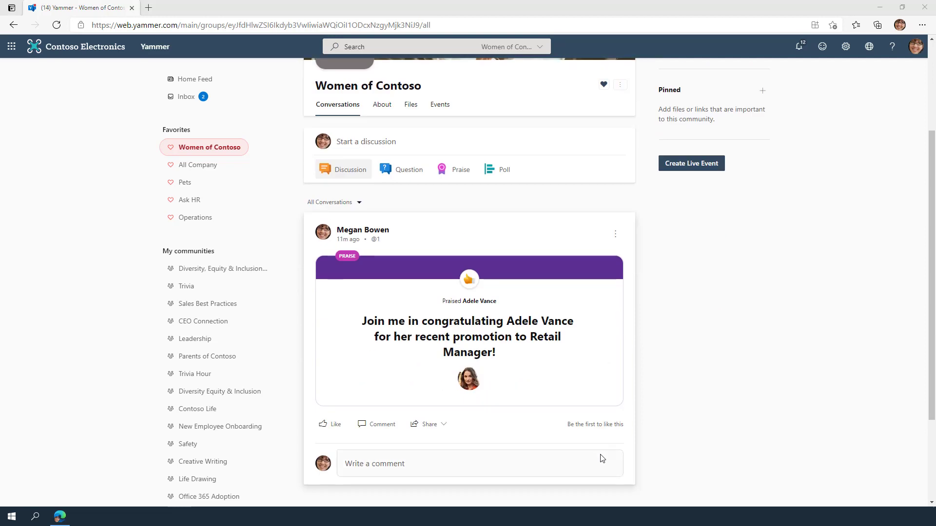
# Step: Post the Women's Day message with 'Happy International Women's Day' bold and 'all you do' italic
pyautogui.click(360, 143)
pyautogui.write("Happy International Women's Day to the women of Contoso! I am honored to work with such a talented and collaborative group. Thank you for all you do! #empowerment #relationships #innovation #internationalwomensday")
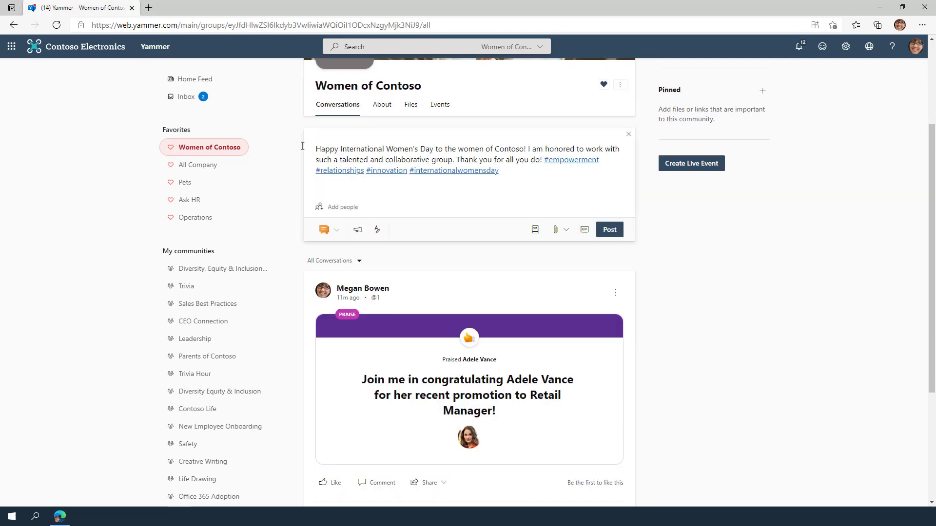
pyautogui.moveTo(316, 149); pyautogui.dragTo(431, 152)
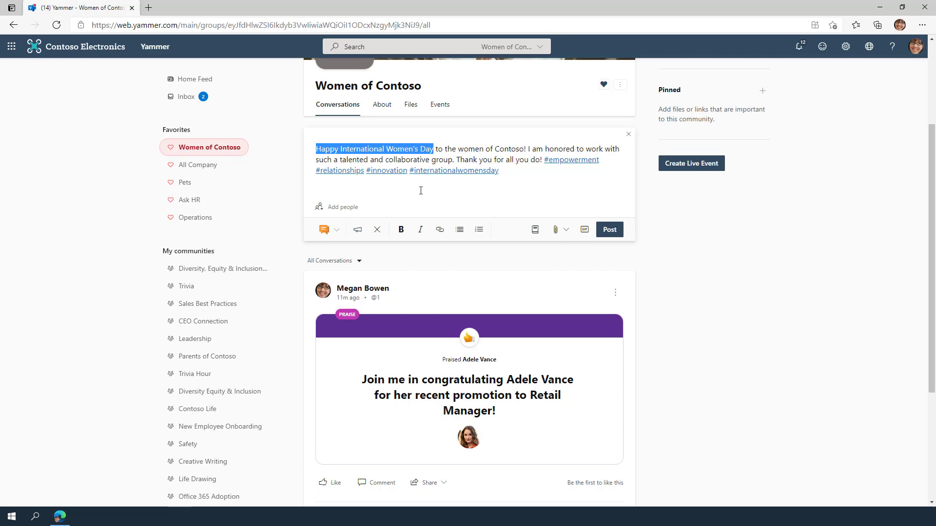
pyautogui.click(400, 230)
pyautogui.moveTo(522, 160); pyautogui.dragTo(557, 160)
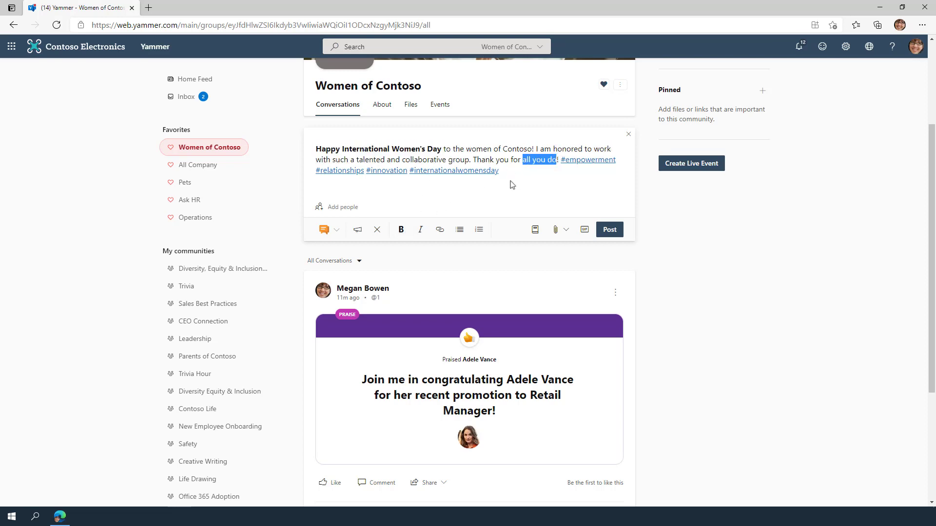
pyautogui.click(420, 229)
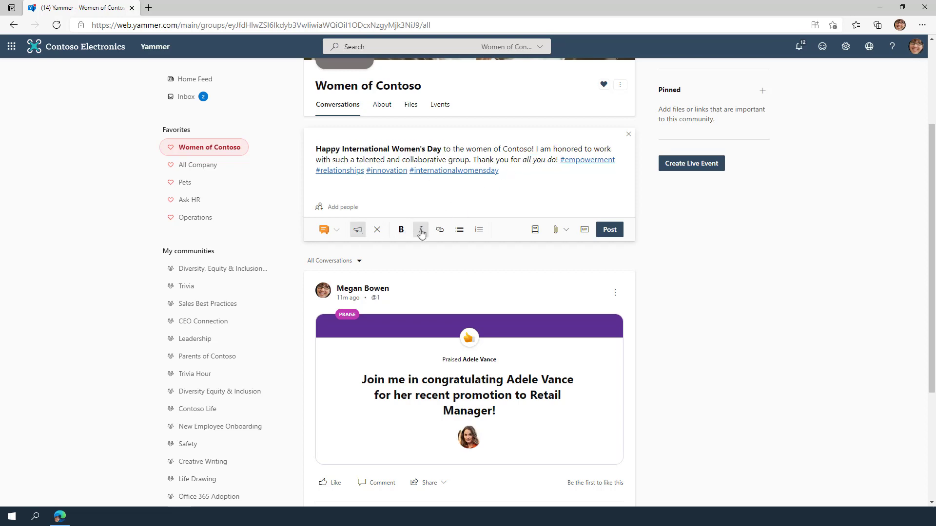
pyautogui.click(609, 231)
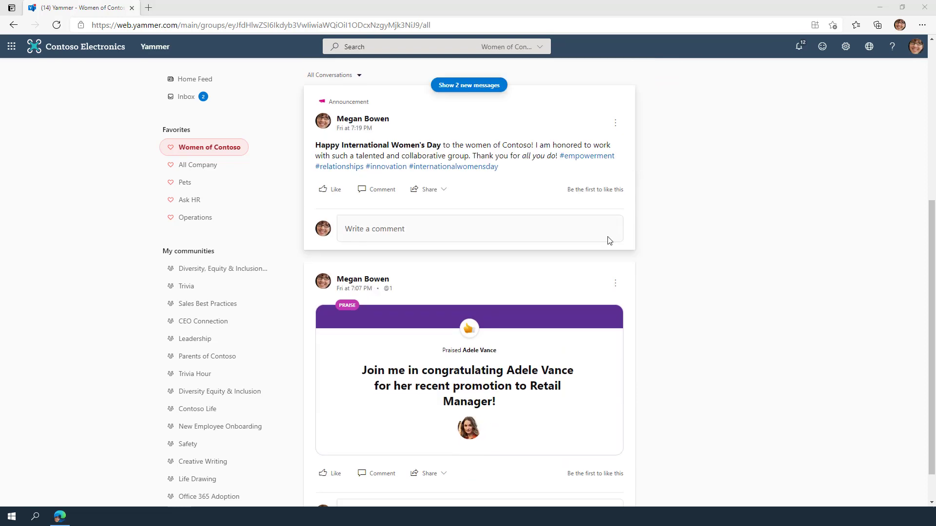
# Step: Post the thank-you message to the community's founder for starting Women of Contoso
pyautogui.scroll(3, 612, 238)
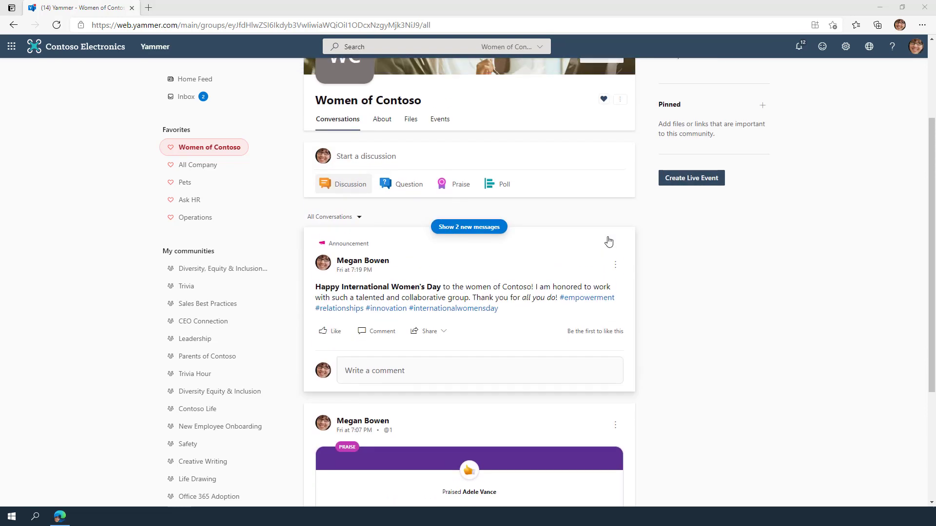
pyautogui.click(486, 161)
pyautogui.write('Thank you Patti Fernandez for starting the Women of Contoso community. I look forward to collaborating with you all.')
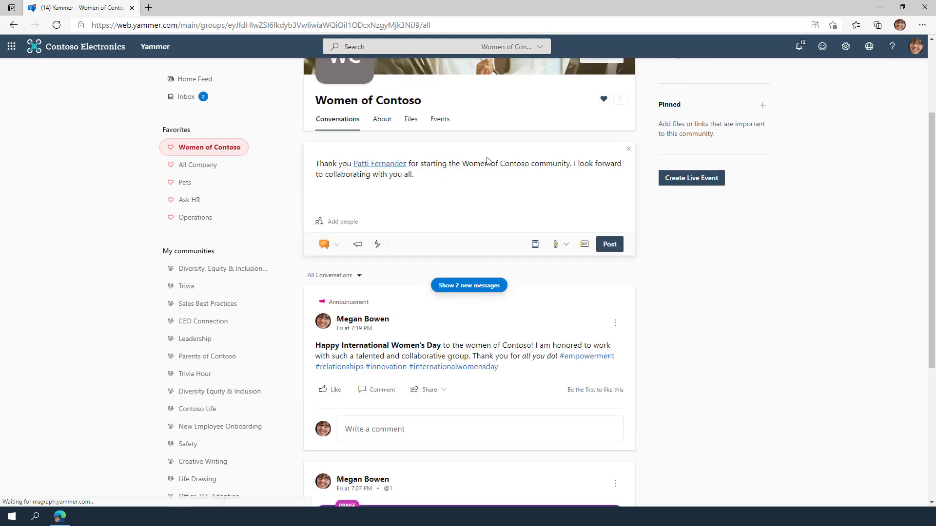
pyautogui.click(612, 245)
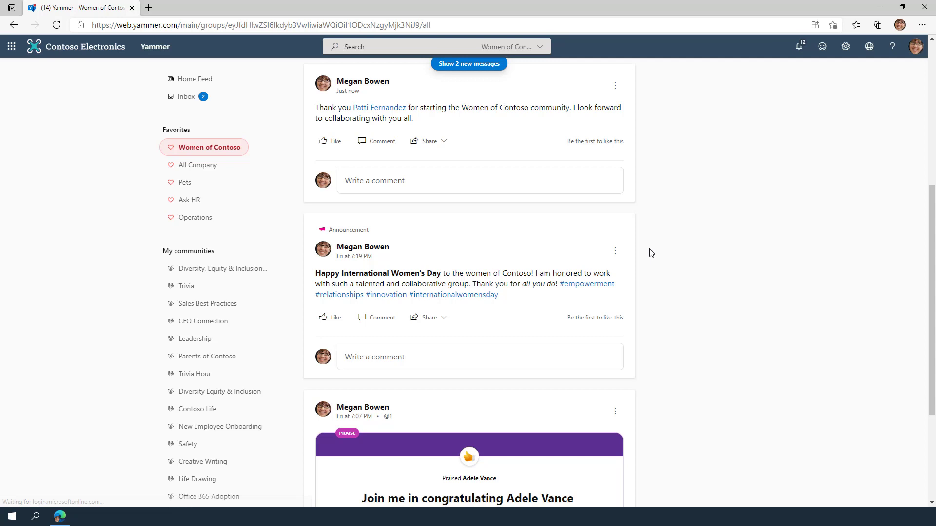
# Step: Share the Women's Day announcement to All Company with a shout-out, then go to the DEI community
pyautogui.click(444, 318)
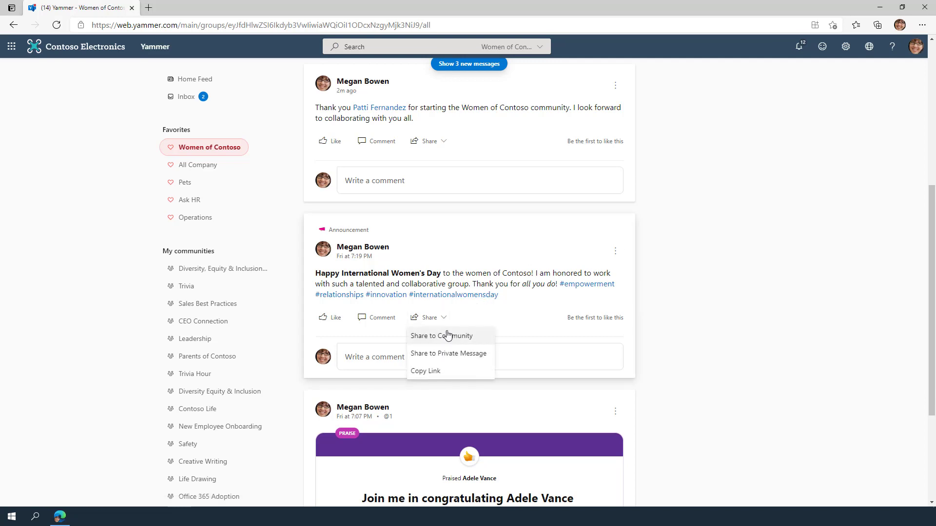
pyautogui.click(447, 335)
pyautogui.write("Shout out to the women of Contoso! Happy International Women's Day!")
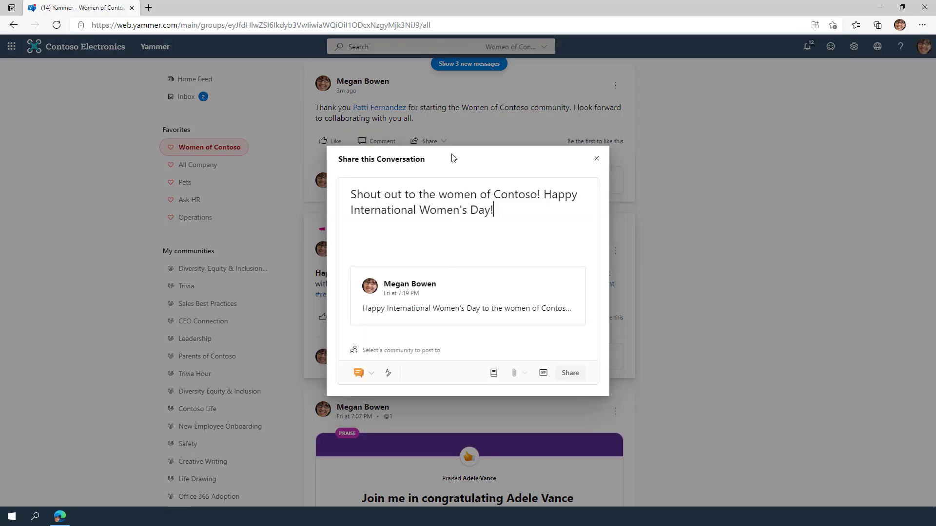
pyautogui.click(353, 350)
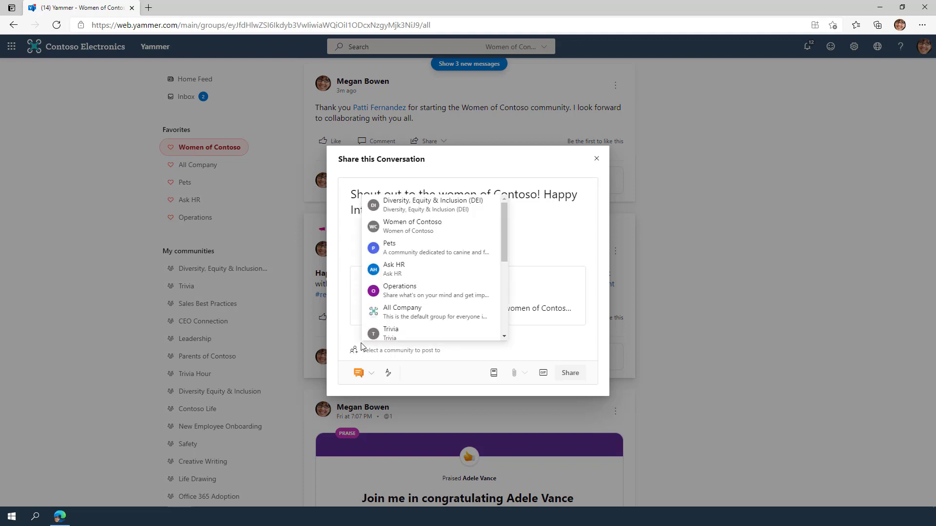
pyautogui.click(388, 312)
pyautogui.click(571, 373)
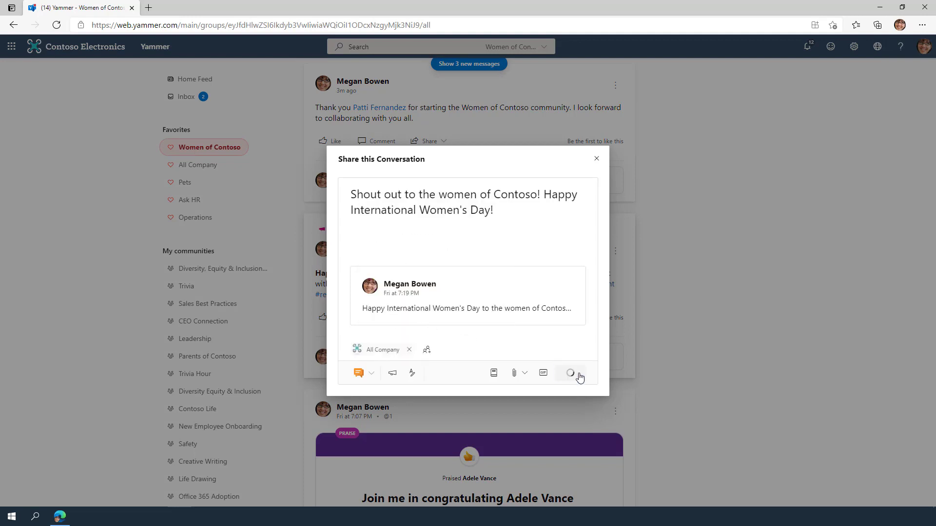
pyautogui.click(244, 269)
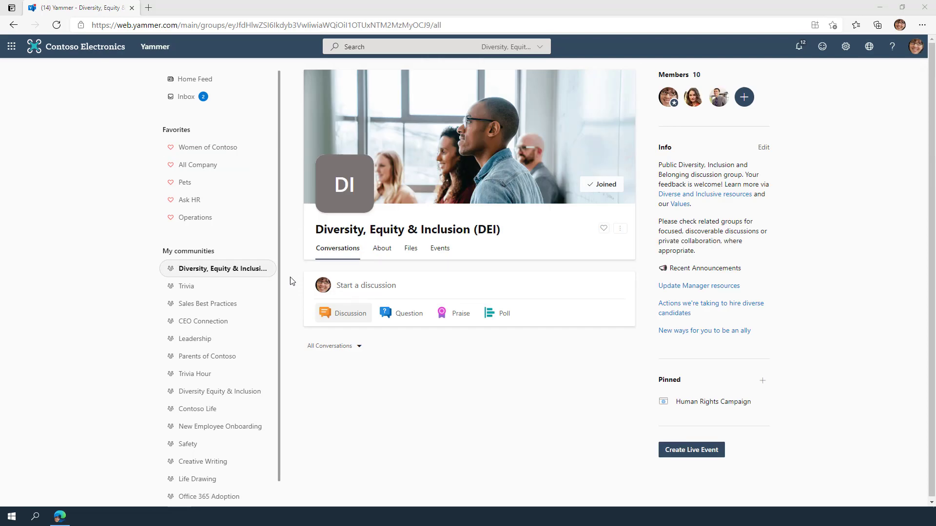
# Step: Ask the DEI community a question by posting it as the Question post type
pyautogui.click(356, 287)
pyautogui.write('What does diversity, equity, and inclusion look like to you?')
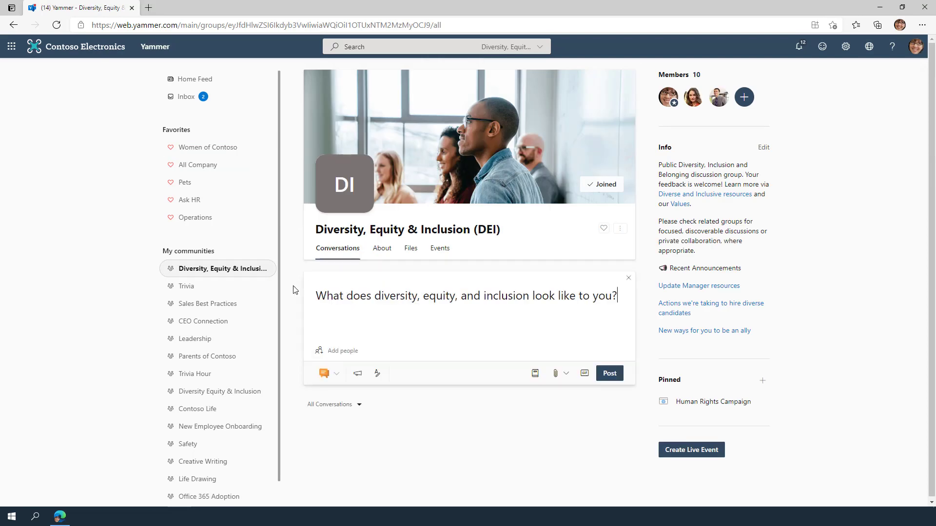
pyautogui.click(328, 373)
pyautogui.click(331, 411)
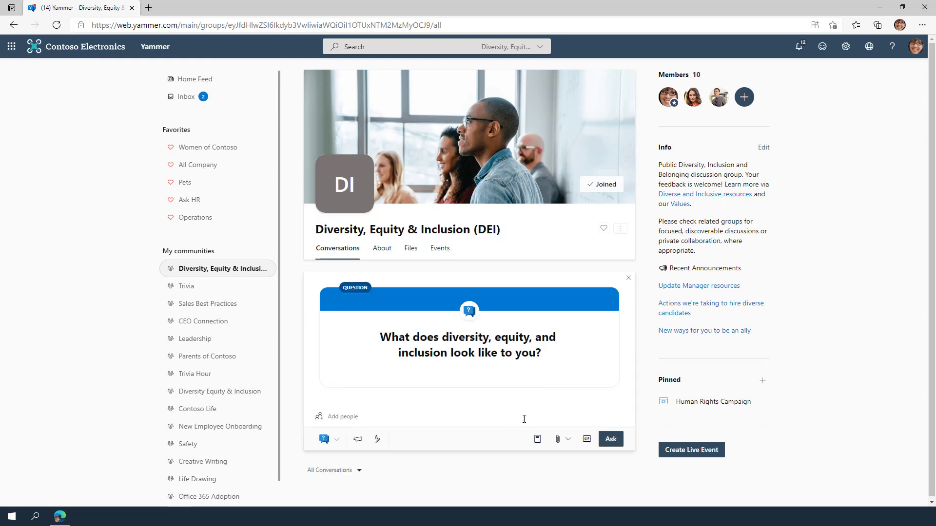
pyautogui.click(619, 444)
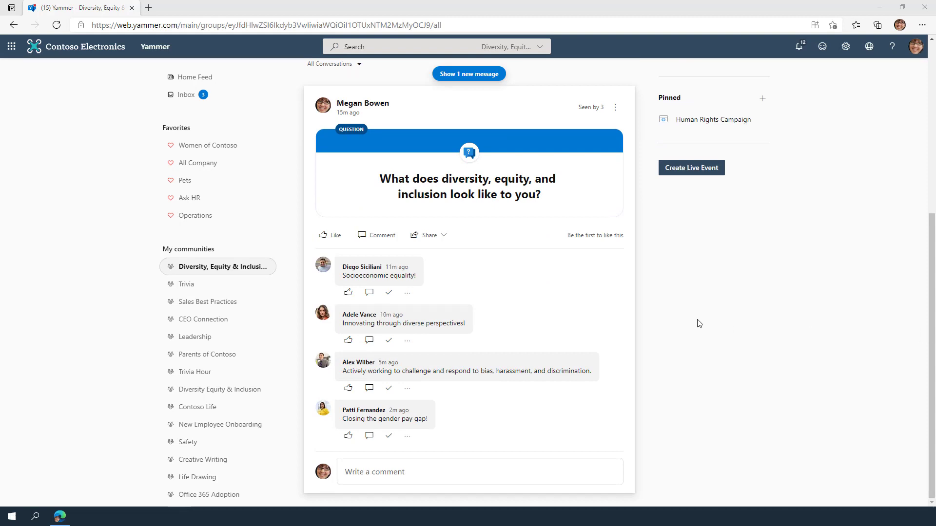
# Step: Mark 'Socioeconomic equality!' Best Answer, love it, and reply 'Love this answer!'
pyautogui.click(388, 293)
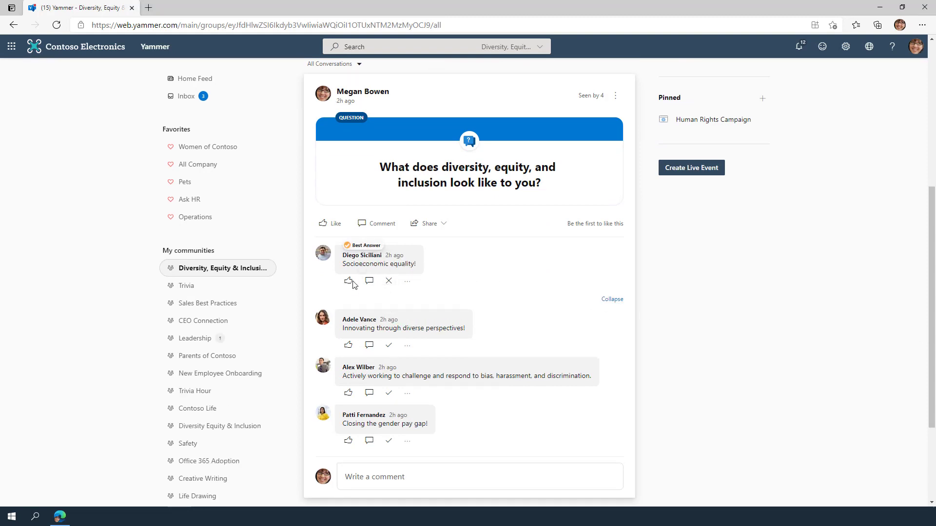
pyautogui.moveTo(349, 281)
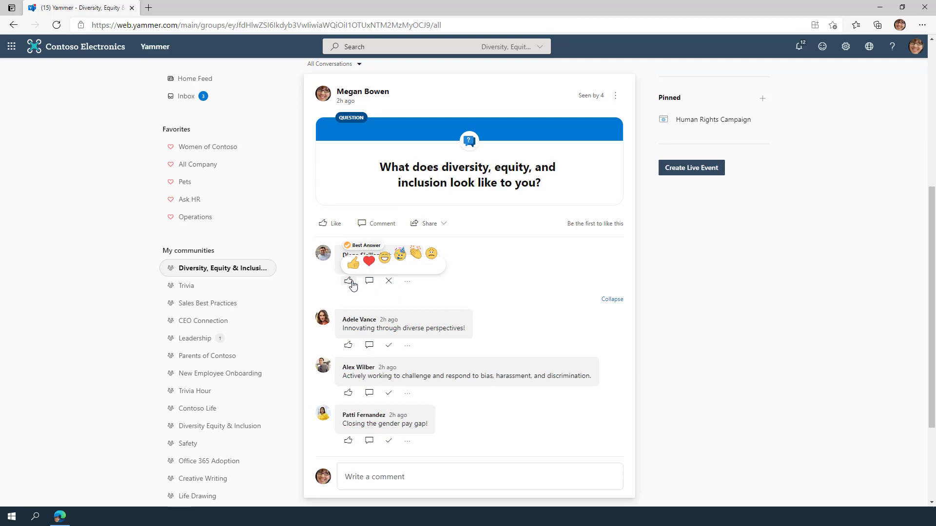
pyautogui.click(367, 264)
pyautogui.click(369, 281)
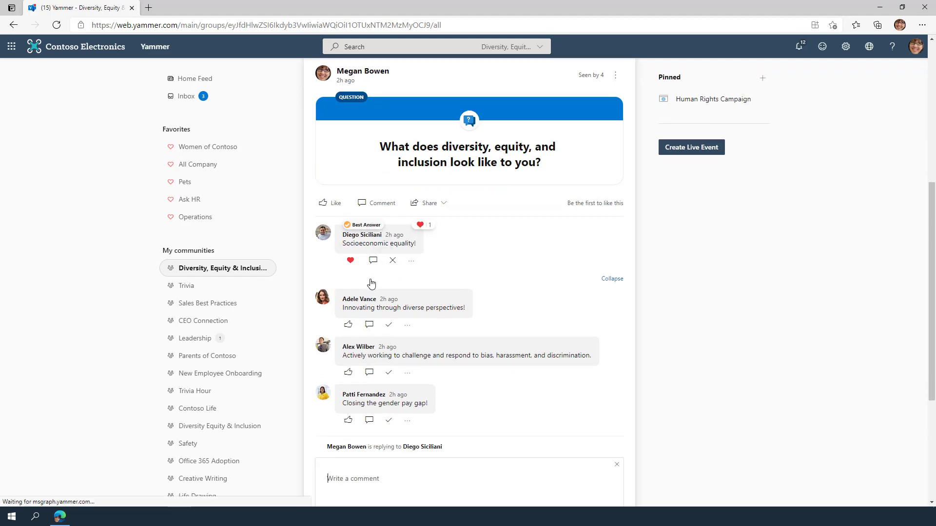
pyautogui.write('Love this answer!')
pyautogui.click(598, 475)
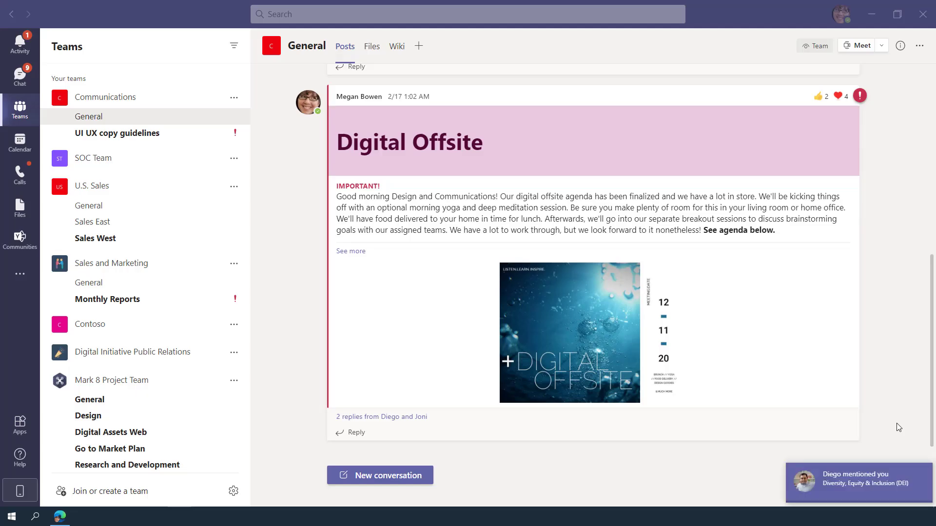
# Step: From the Teams mention, heart the socioeconomic equality comment in Outlook and mark it Best Answer
pyautogui.click(894, 479)
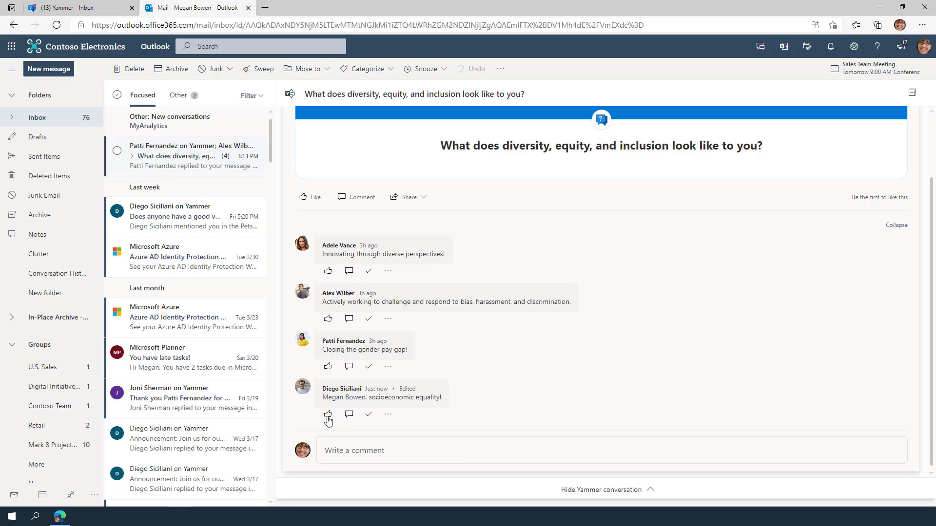
pyautogui.moveTo(328, 420)
pyautogui.click(344, 397)
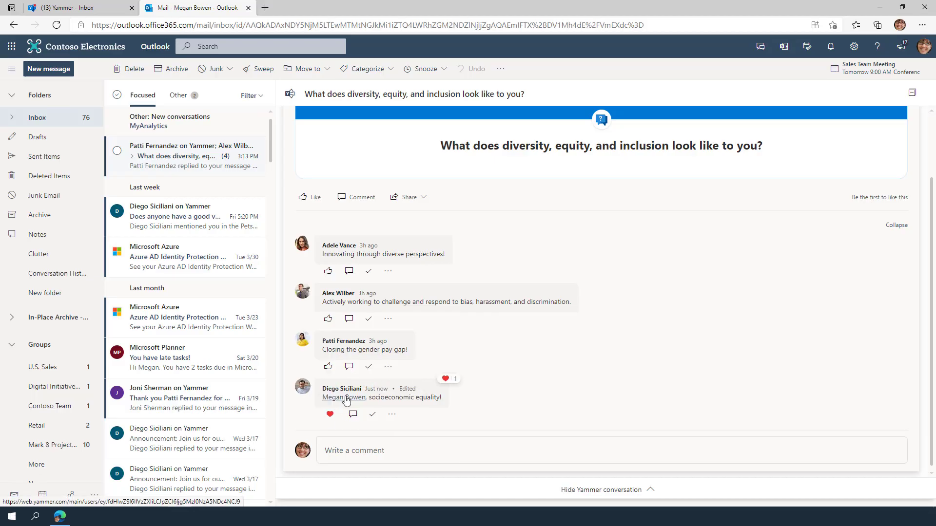
pyautogui.click(373, 414)
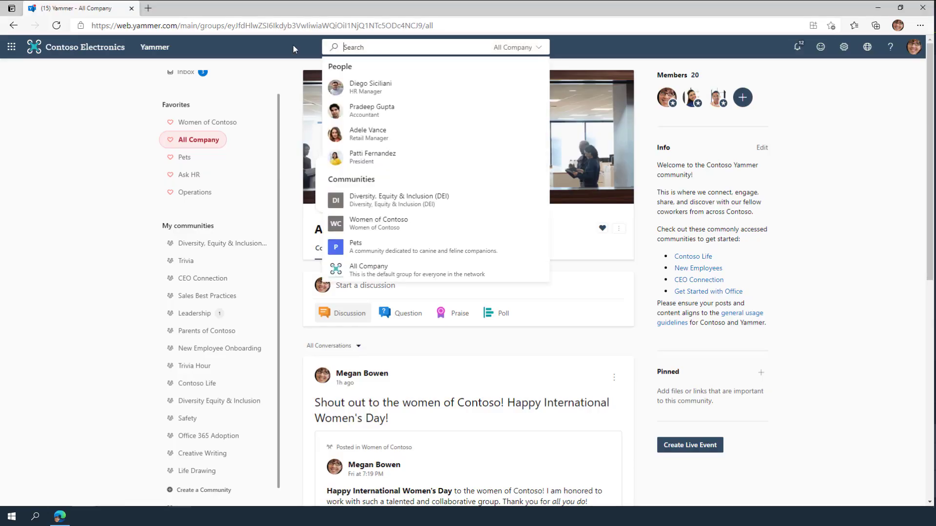
# Step: Search All Yammer for 'Innovation' and scroll through the conversation results
pyautogui.write('Innovation')
pyautogui.click(515, 47)
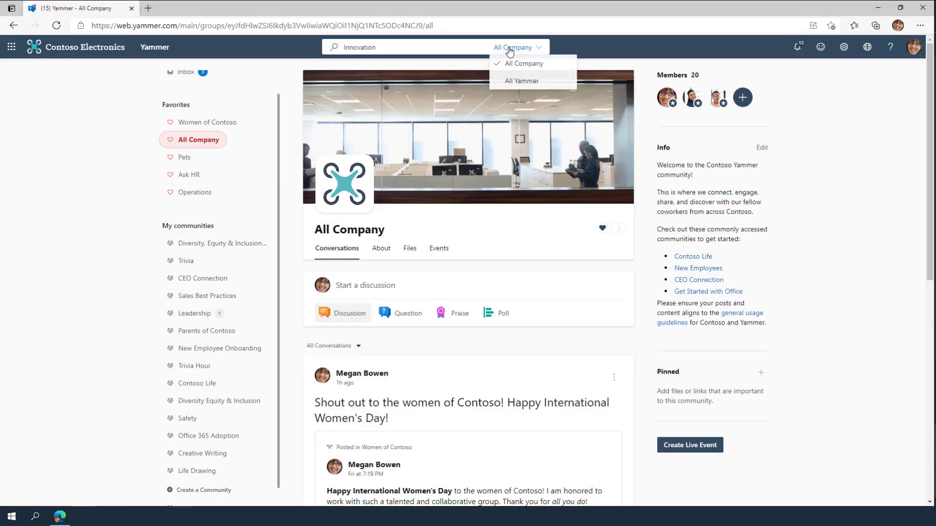
pyautogui.click(517, 82)
pyautogui.press('Return')
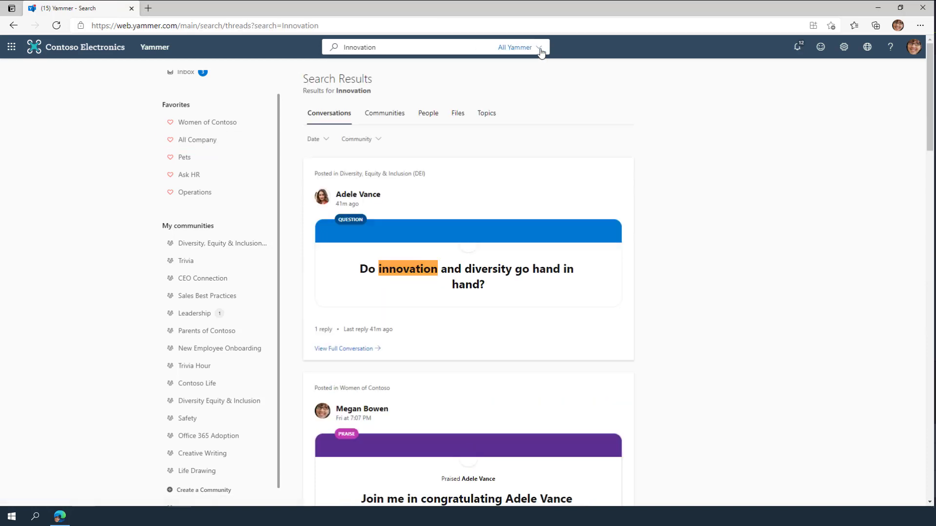
pyautogui.scroll(-5, 651, 121)
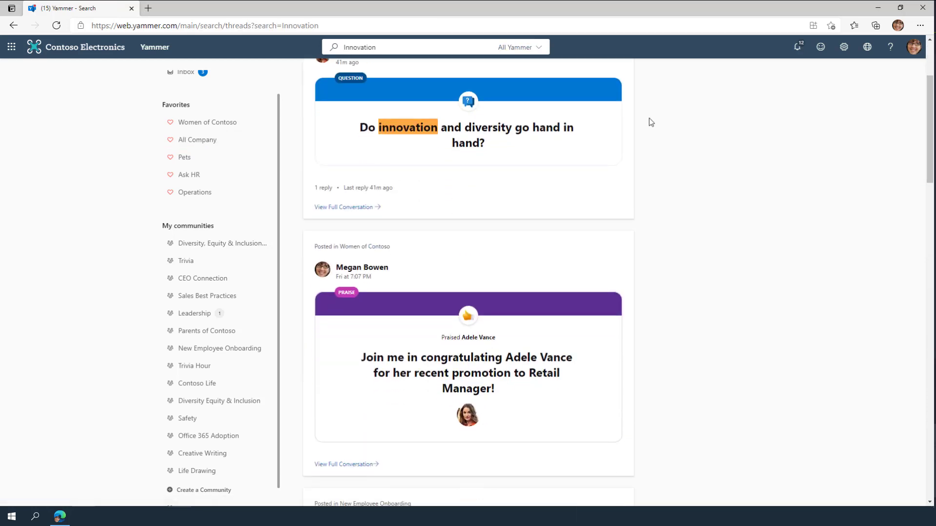
pyautogui.scroll(-3, 651, 122)
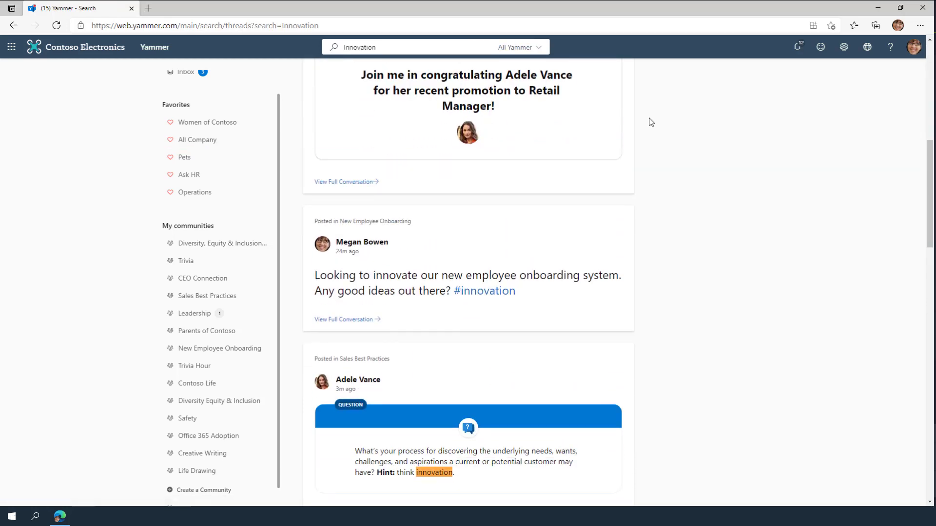
pyautogui.scroll(4, 651, 122)
pyautogui.scroll(4, 652, 122)
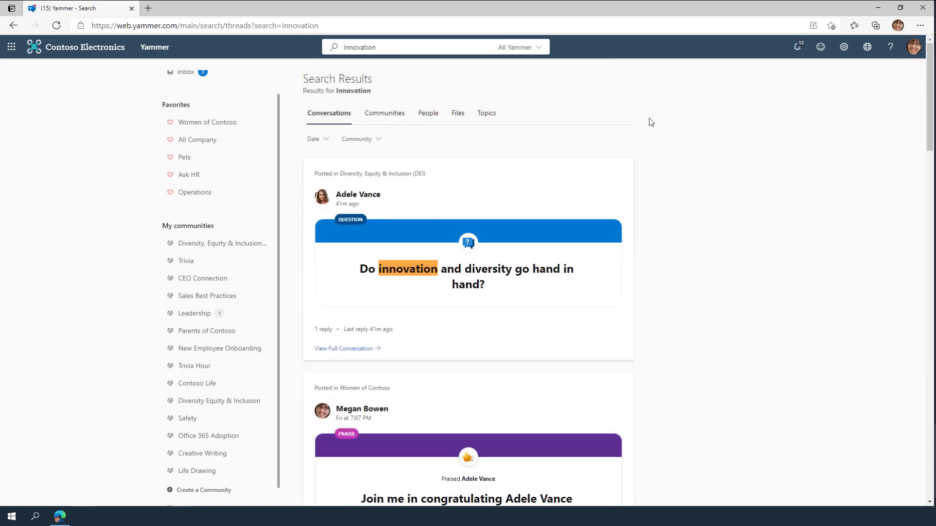
# Step: Check the community and topic results for Innovation, then open the Innovation topic page
pyautogui.click(379, 118)
pyautogui.click(327, 140)
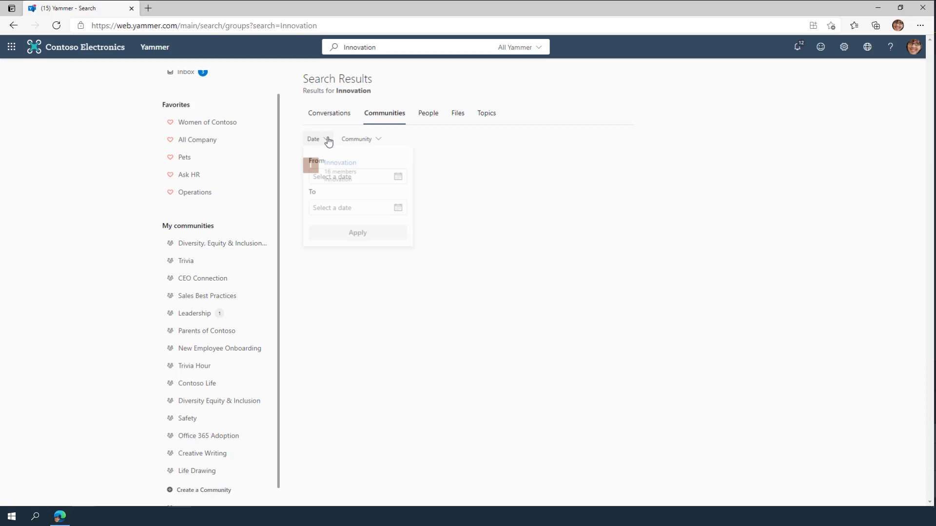
pyautogui.click(327, 140)
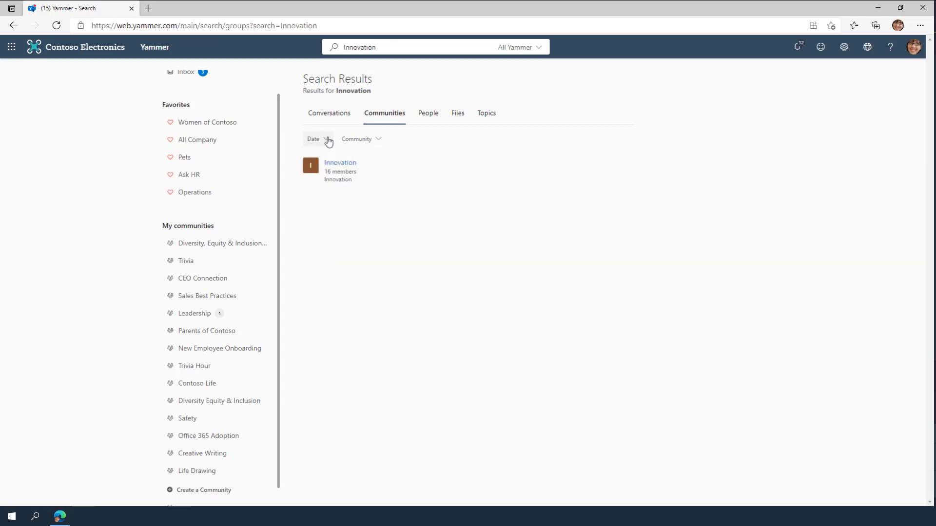
pyautogui.click(480, 118)
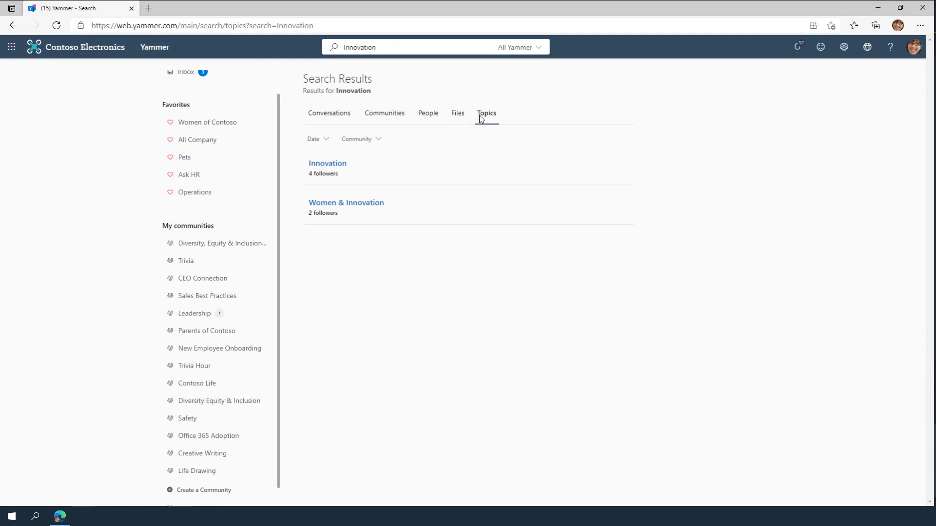
pyautogui.click(344, 164)
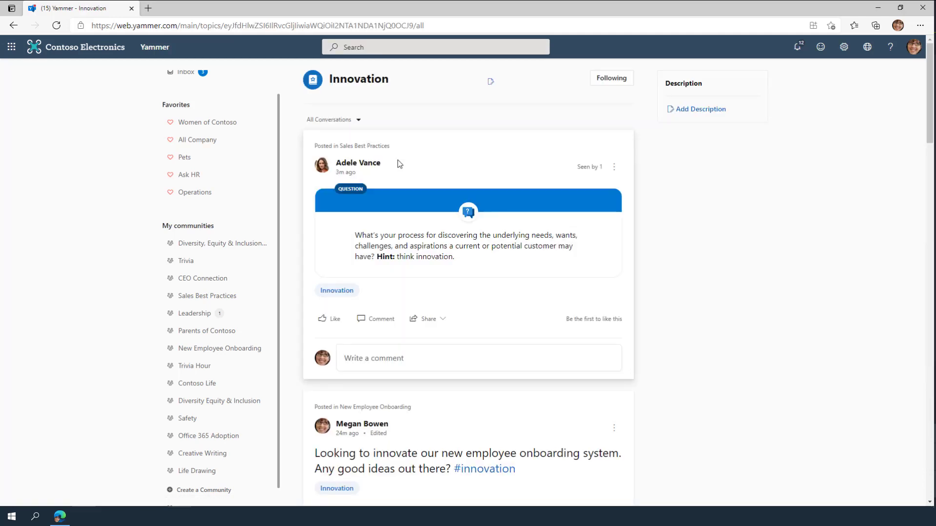
# Step: Filter the Innovation topic's conversations to All Questions
pyautogui.click(358, 122)
pyautogui.click(359, 155)
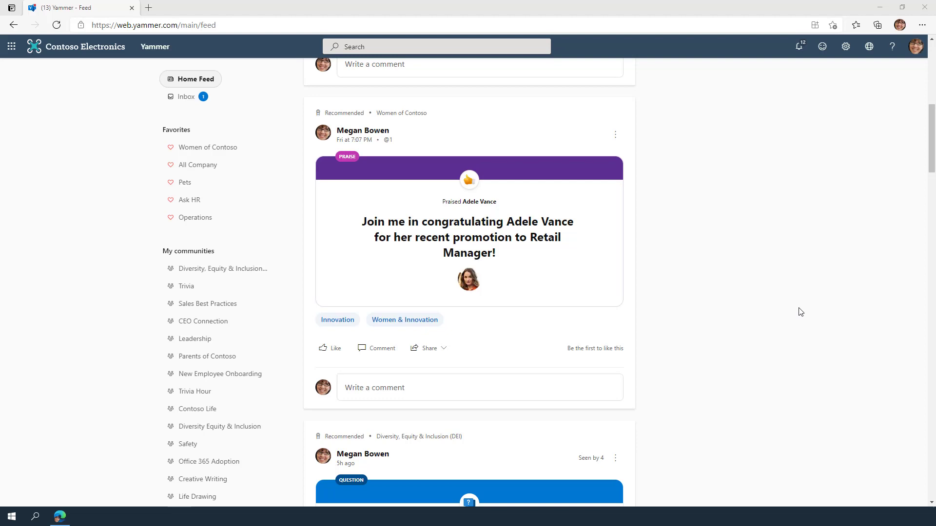
pyautogui.scroll(-3, 800, 312)
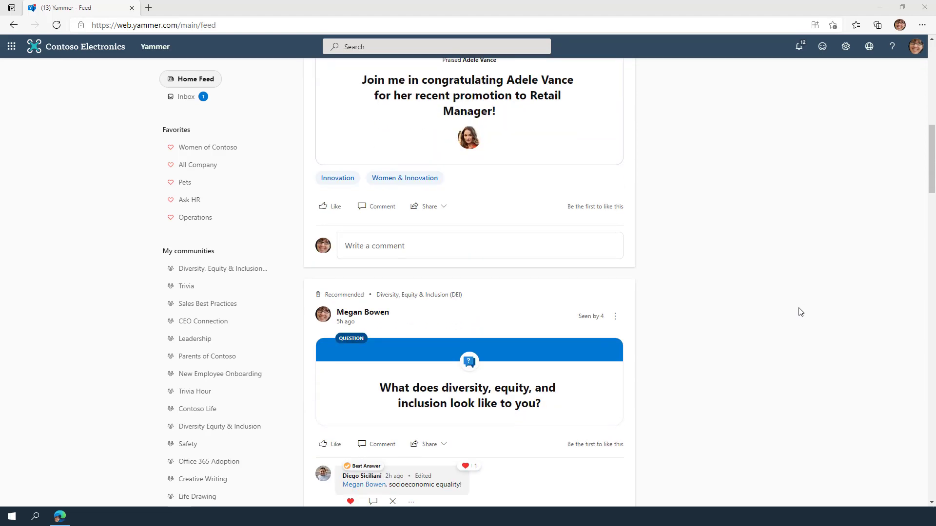
pyautogui.scroll(-2, 800, 312)
pyautogui.scroll(-2, 799, 312)
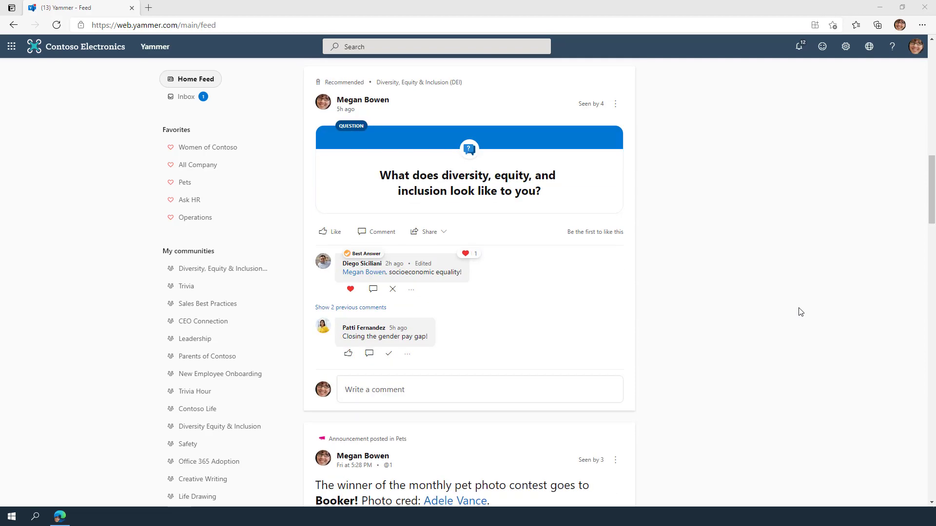
pyautogui.scroll(-4, 801, 312)
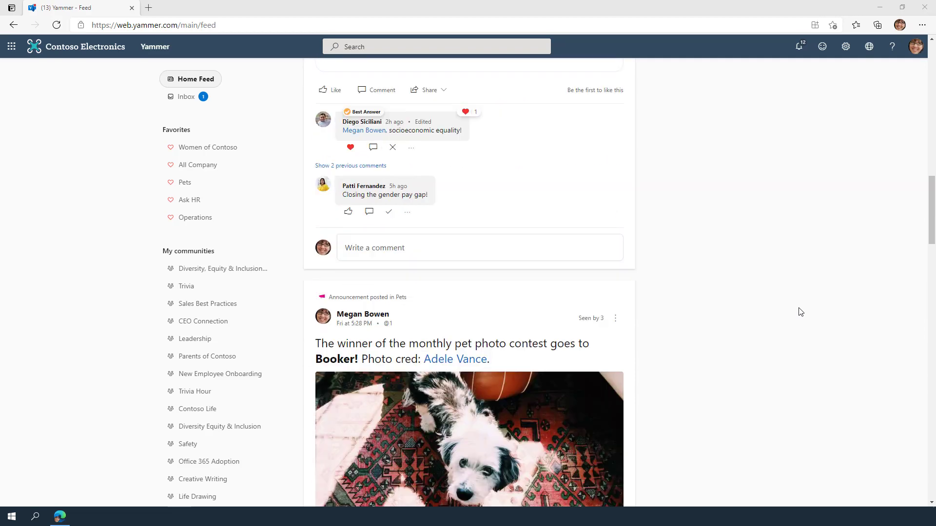
pyautogui.scroll(-1, 801, 311)
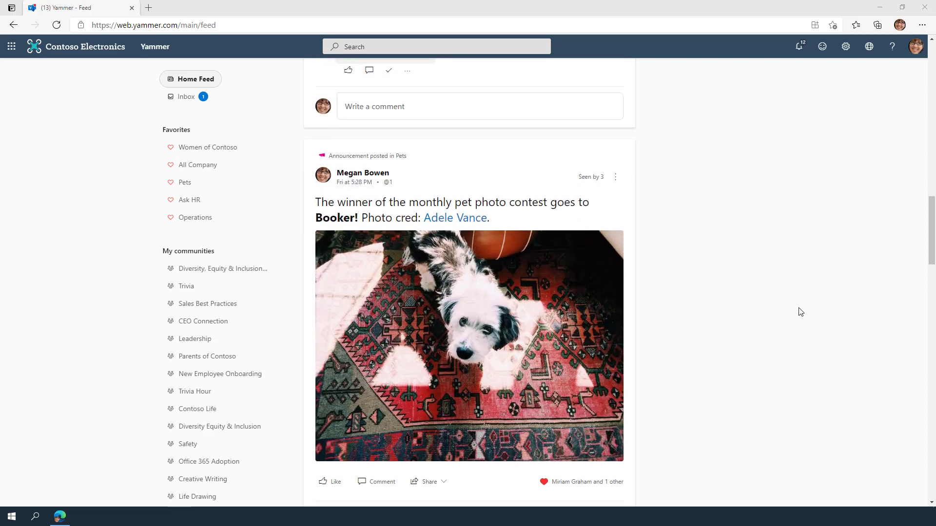